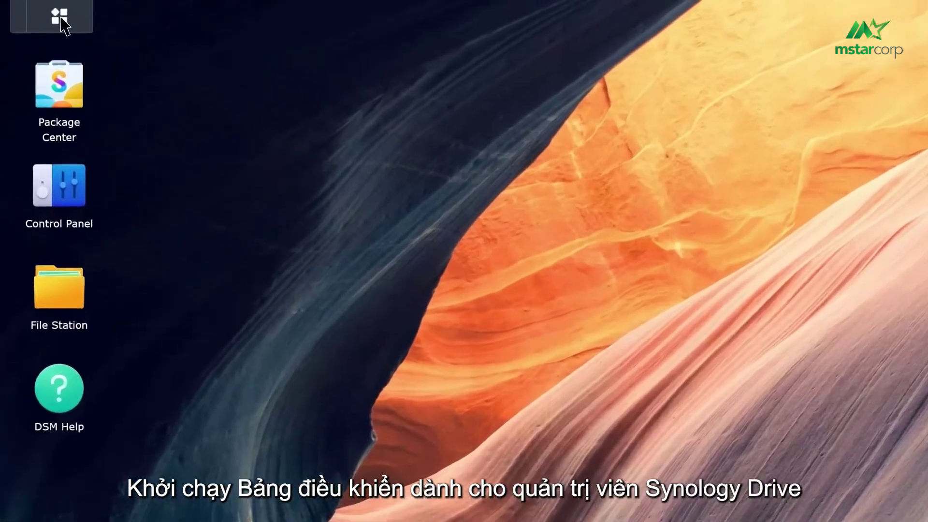
# Enable the photo folder as a Synology Drive team folder keeping 8 versions, then close the console
pyautogui.click(43, 9)
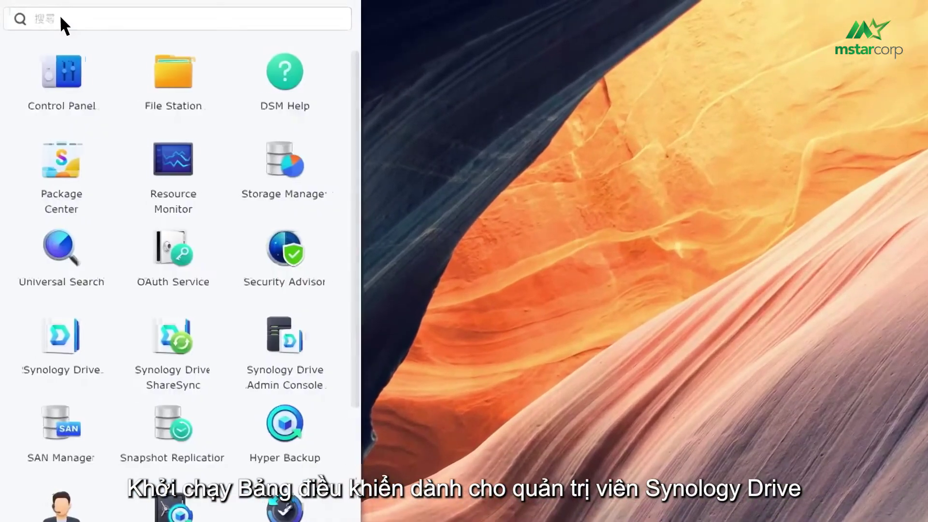
pyautogui.click(289, 344)
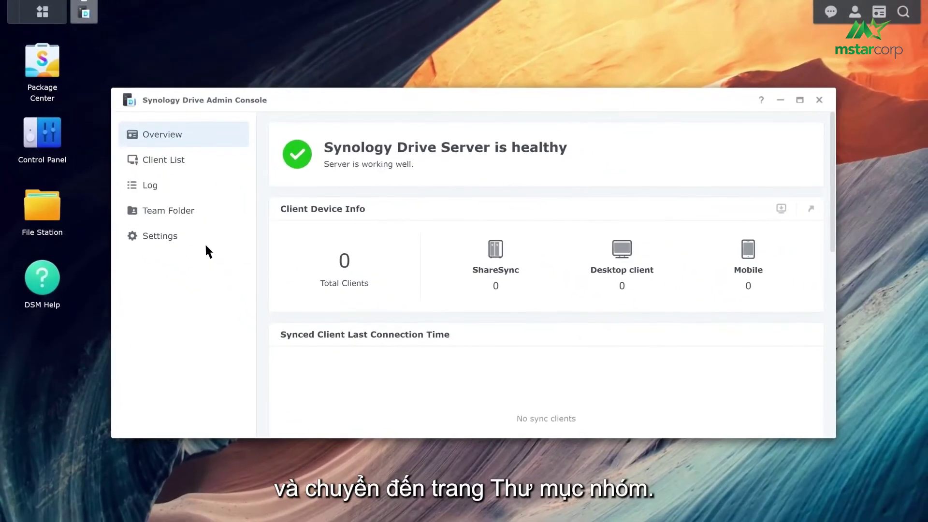
pyautogui.click(216, 214)
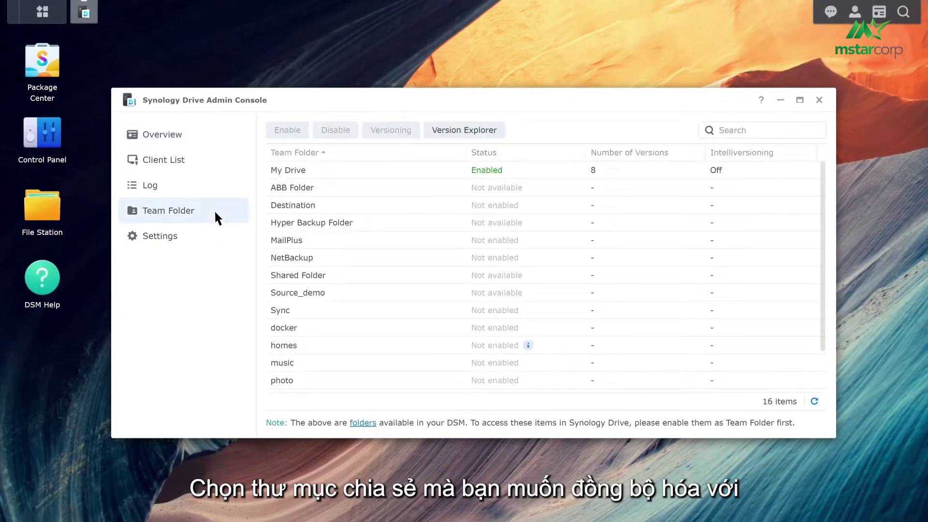
pyautogui.click(300, 380)
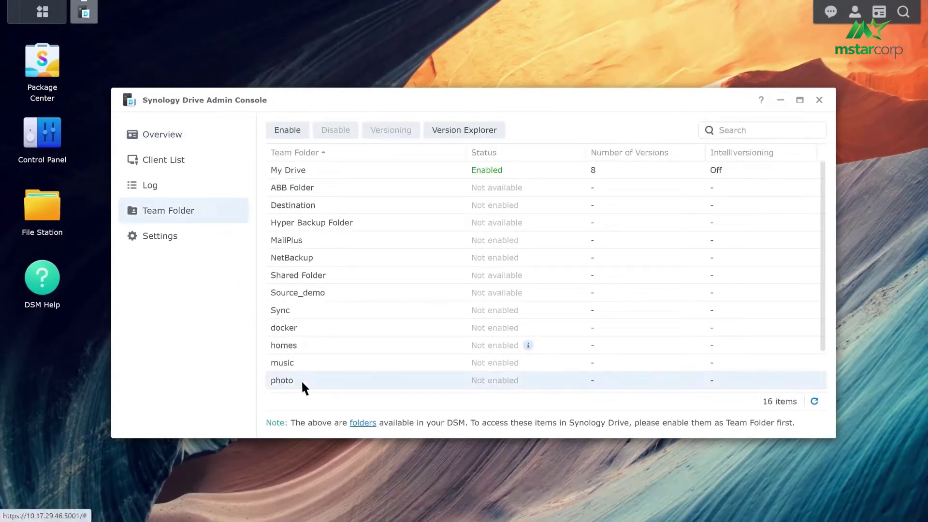
pyautogui.click(288, 133)
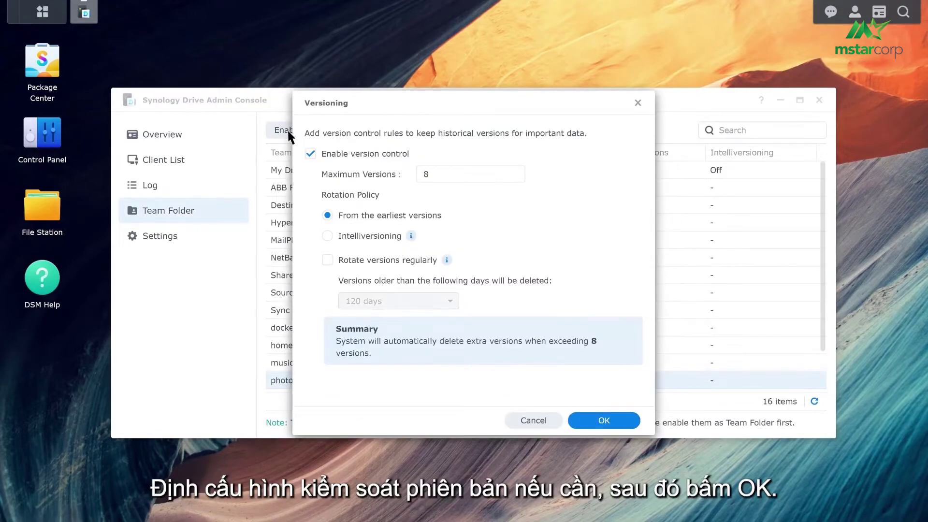
pyautogui.click(615, 423)
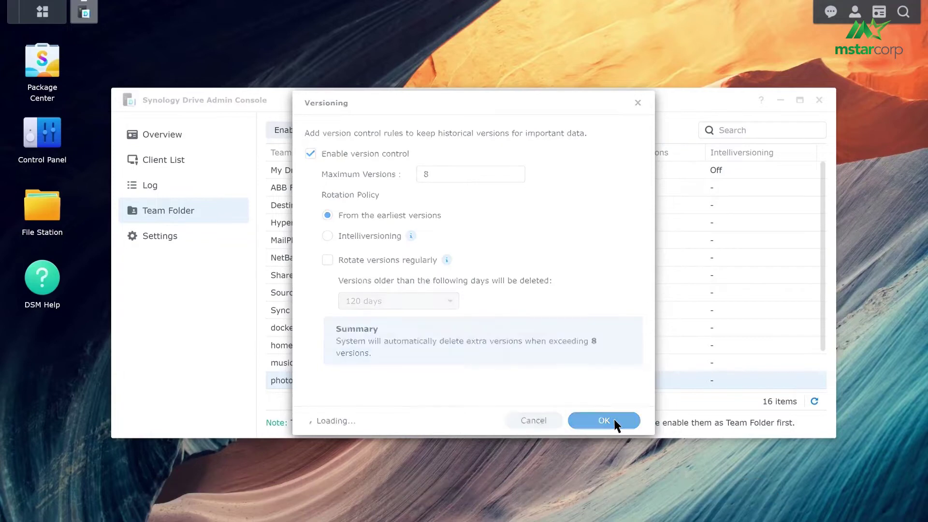
pyautogui.click(625, 315)
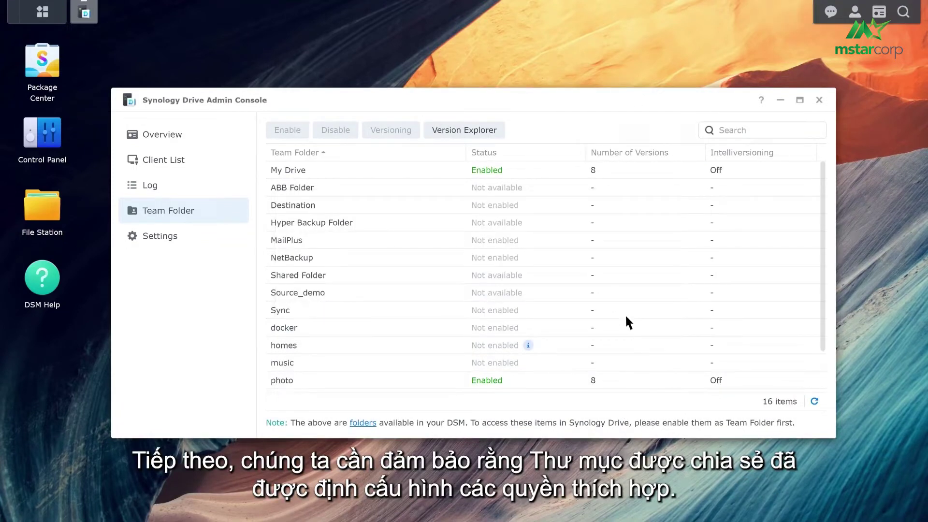
pyautogui.click(819, 100)
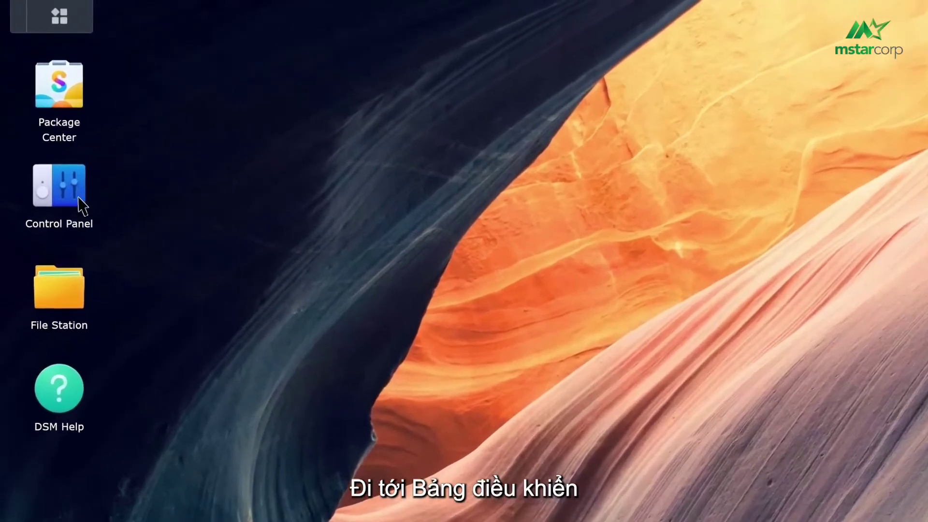
# On the photo shared folder, give one local user Read Only and another No Access
pyautogui.click(79, 198)
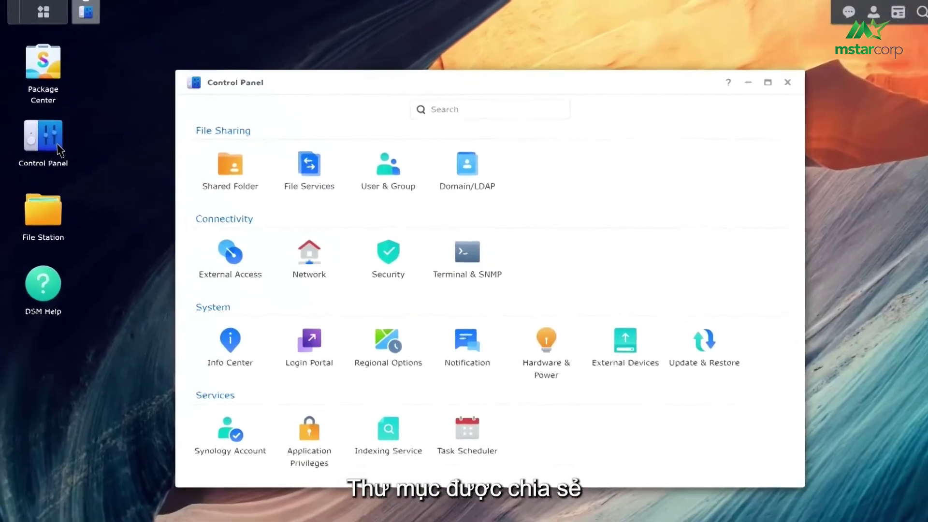
pyautogui.click(231, 158)
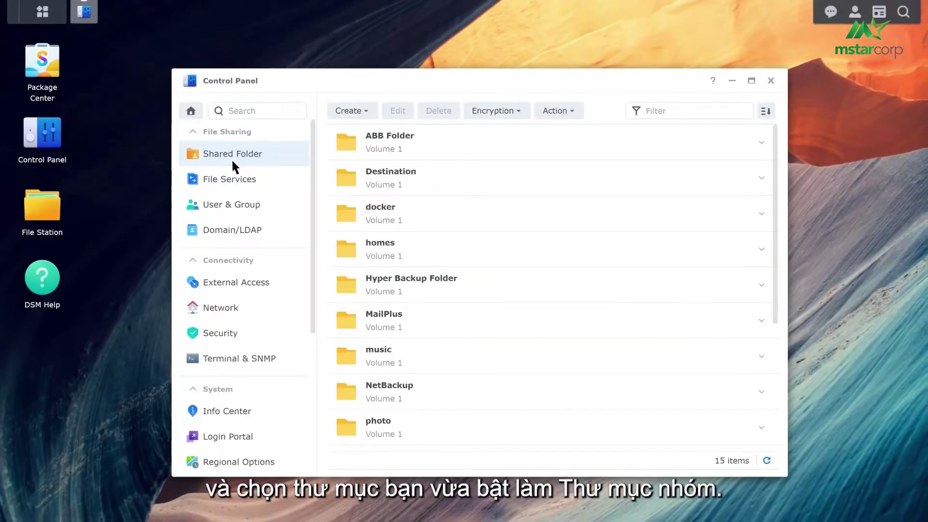
pyautogui.click(409, 425)
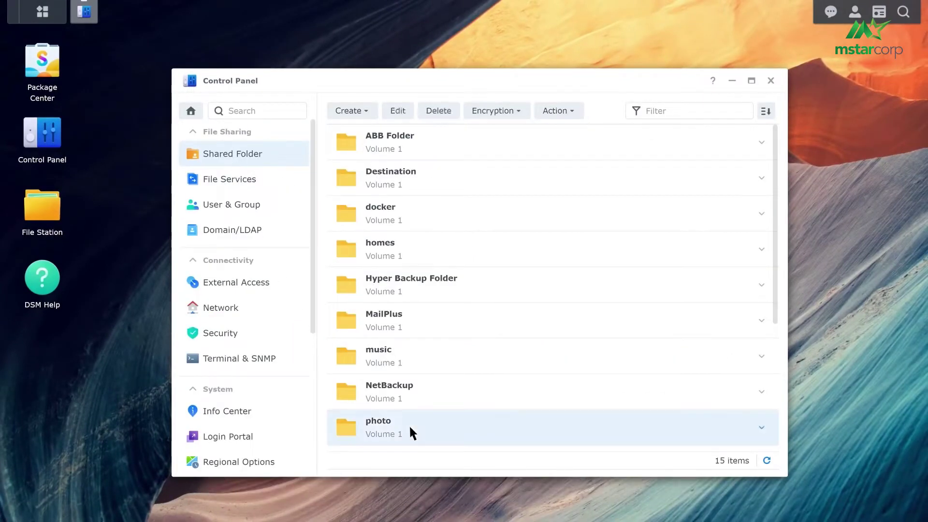
pyautogui.click(403, 113)
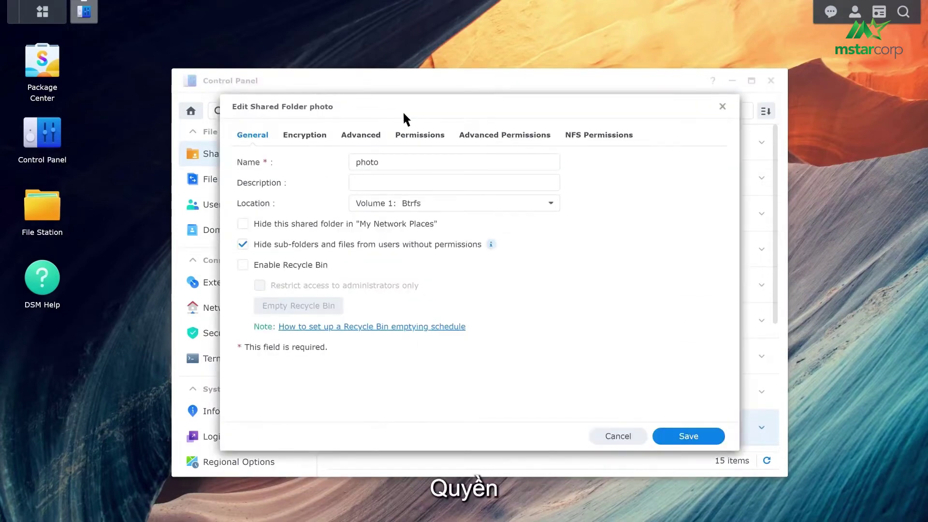
pyautogui.click(419, 135)
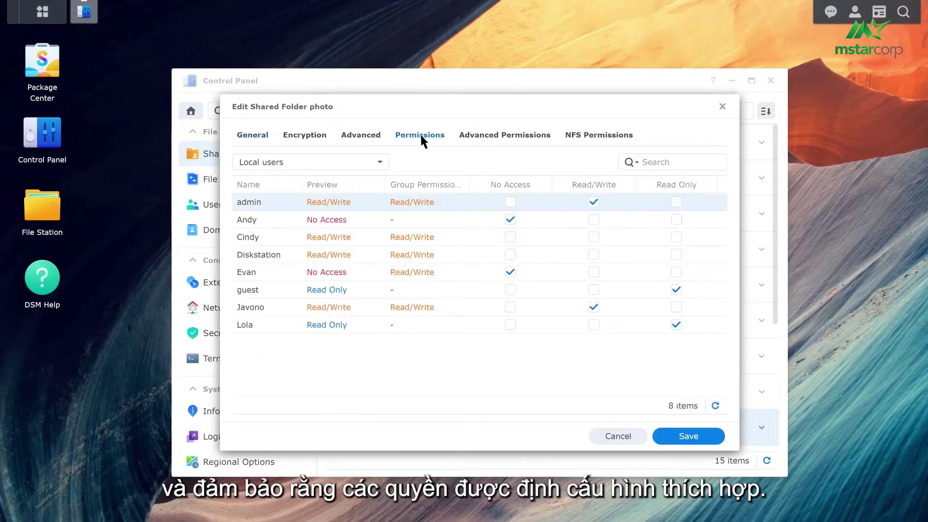
pyautogui.click(676, 219)
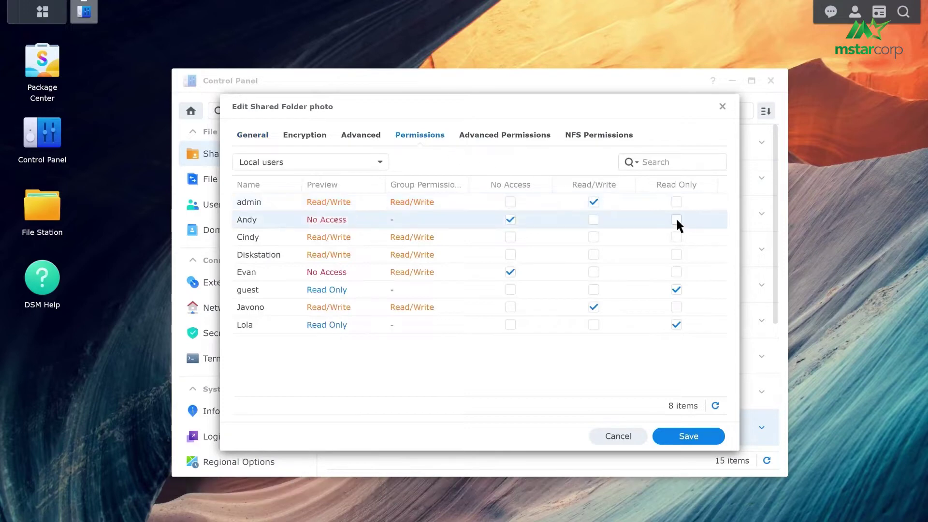
pyautogui.click(510, 325)
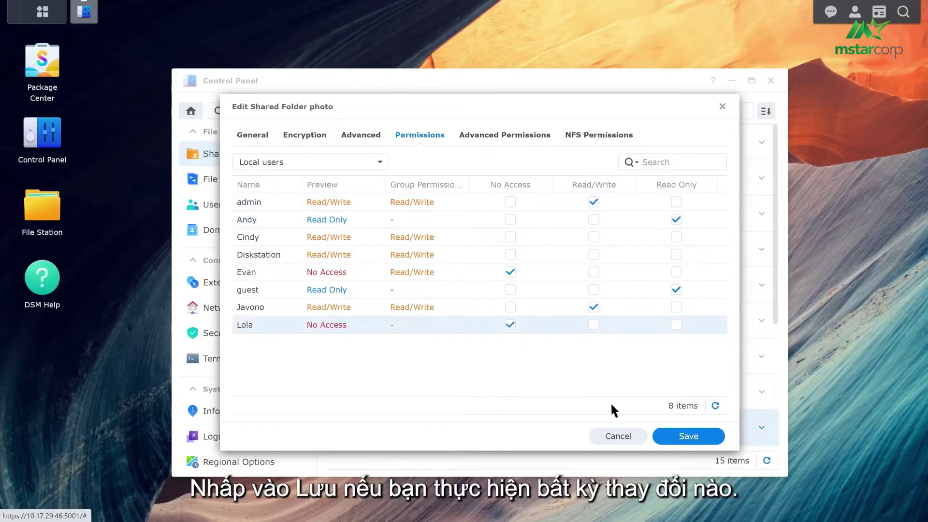
pyautogui.click(703, 437)
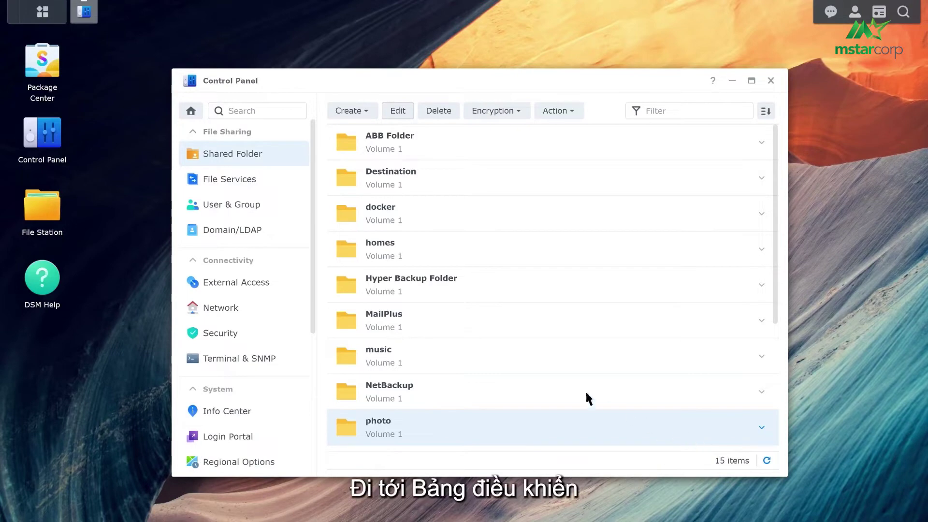
# In Synology Drive's application privileges, allow one user and the http group, and deny another user
pyautogui.click(190, 110)
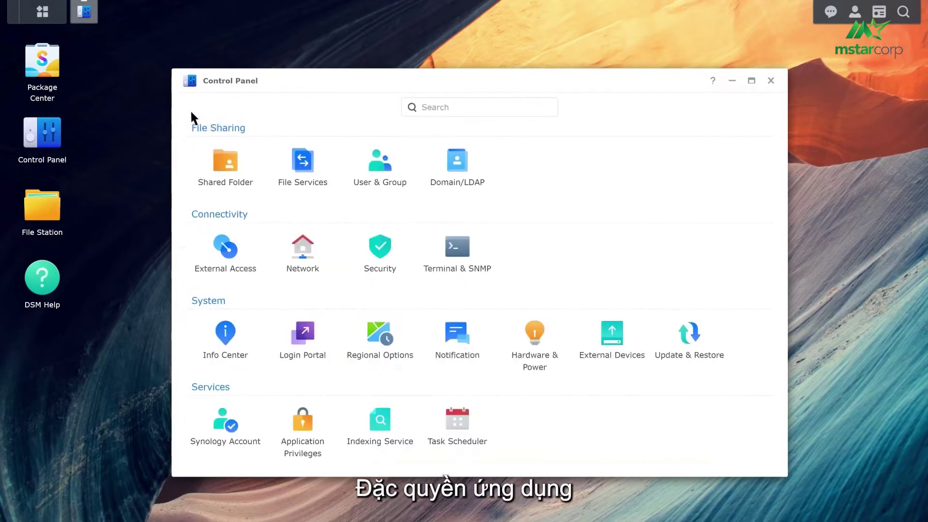
pyautogui.click(309, 425)
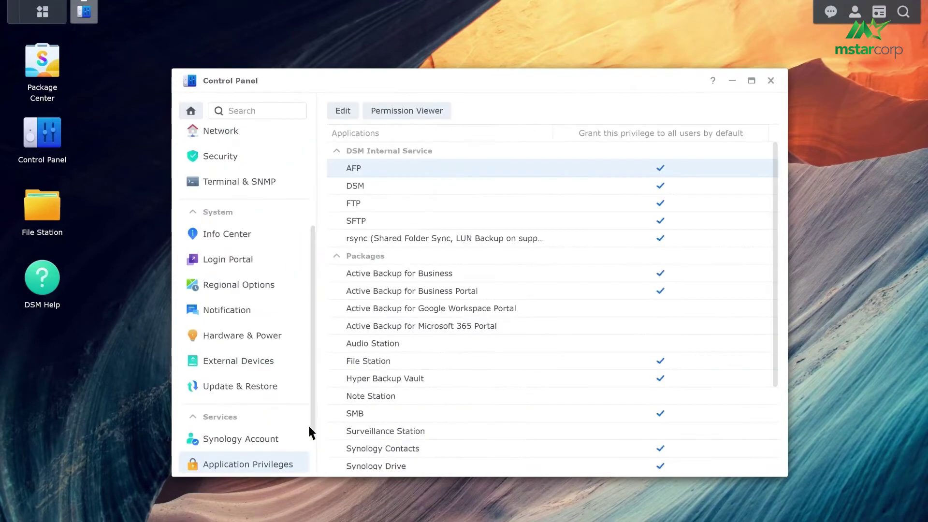
pyautogui.click(410, 464)
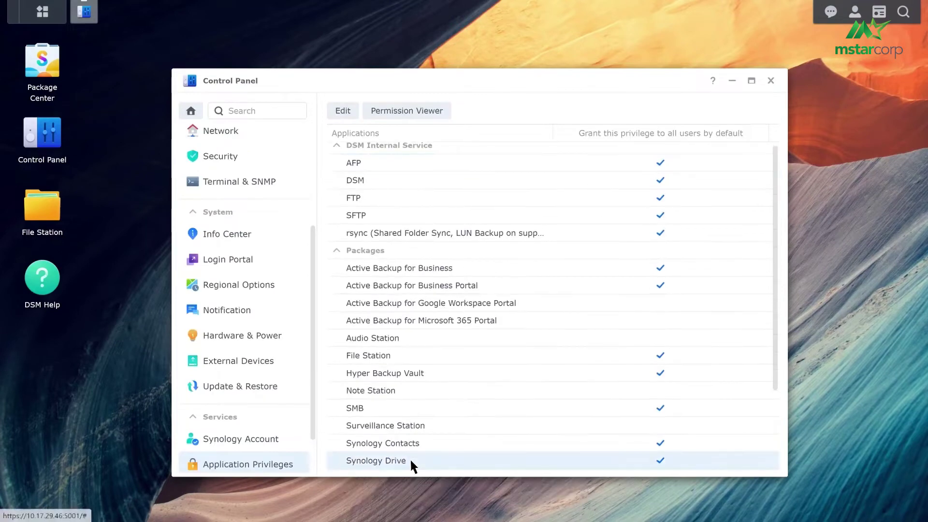
pyautogui.click(344, 112)
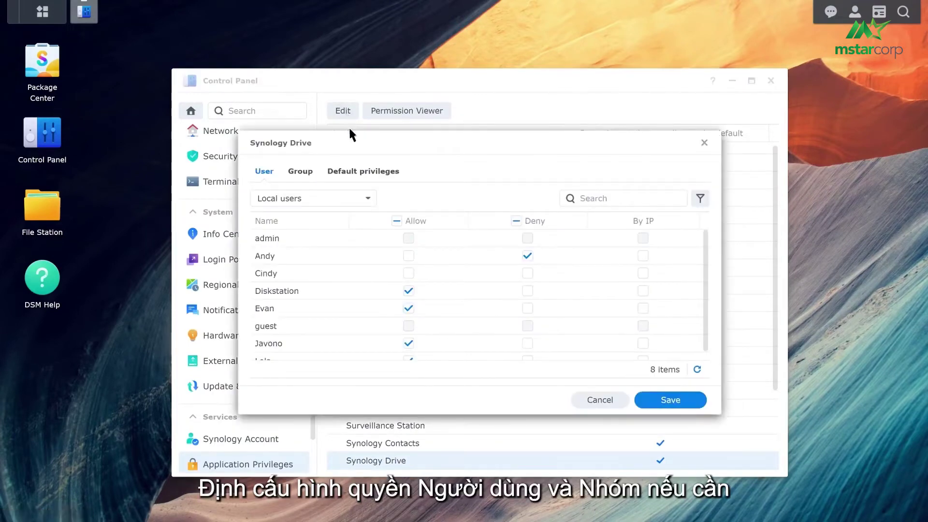
pyautogui.click(409, 255)
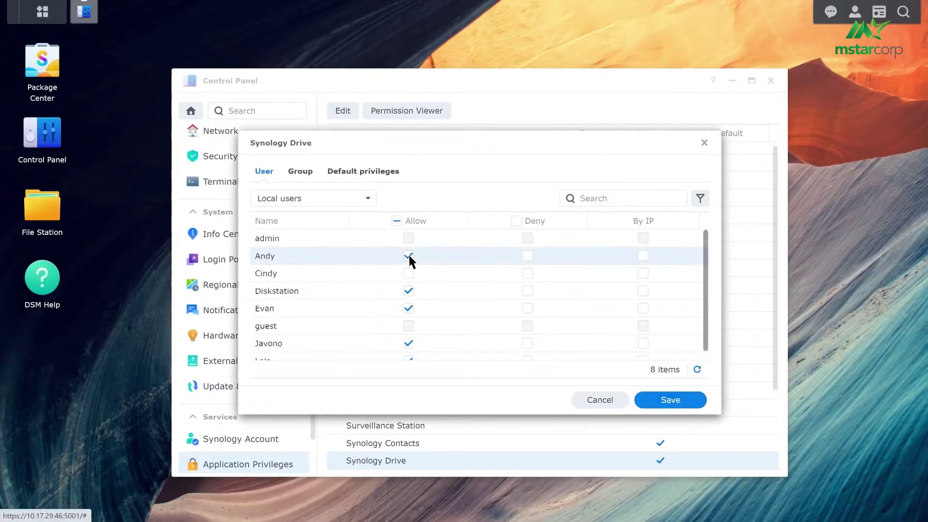
pyautogui.scroll(-1, 464, 315)
pyautogui.click(527, 351)
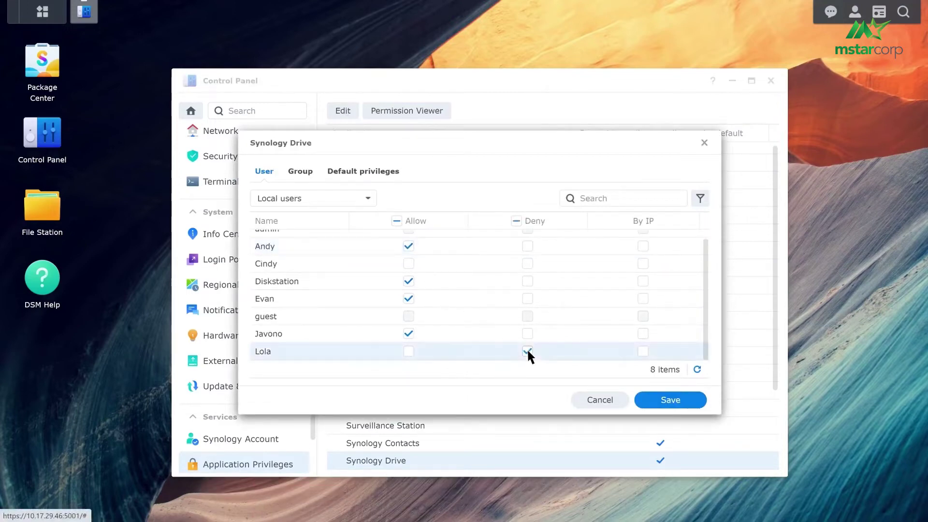
pyautogui.click(299, 171)
pyautogui.click(408, 255)
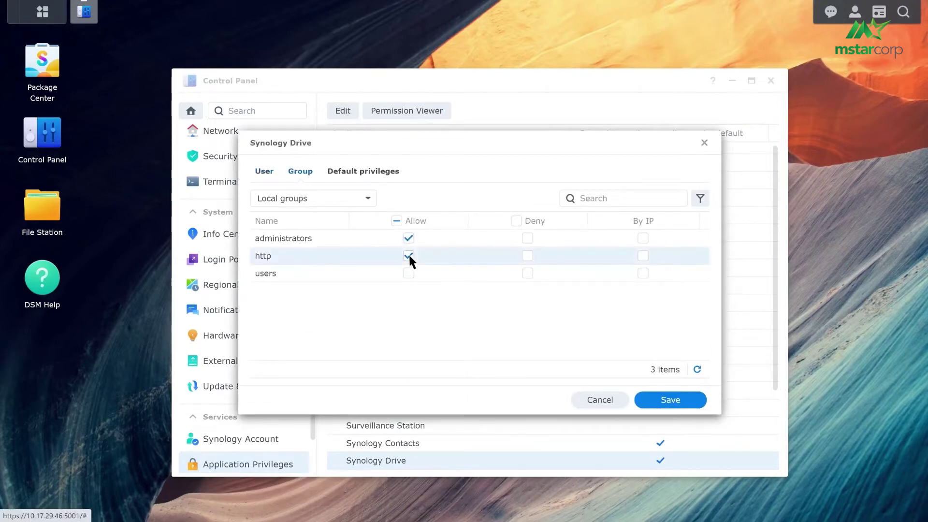
pyautogui.click(682, 400)
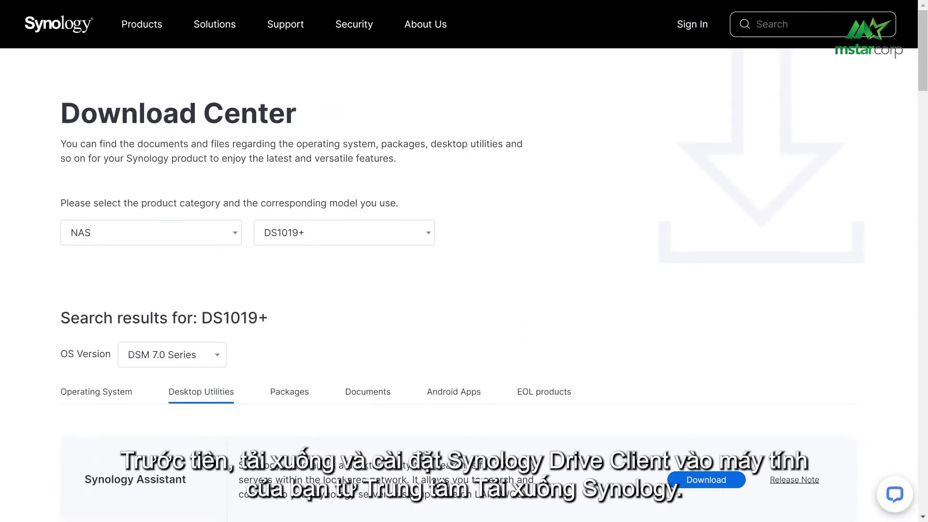
# Scroll through the DS1019+ DSM 7.0 Series Desktop Utilities downloads in the Download Center
pyautogui.scroll(-8, 464, 261)
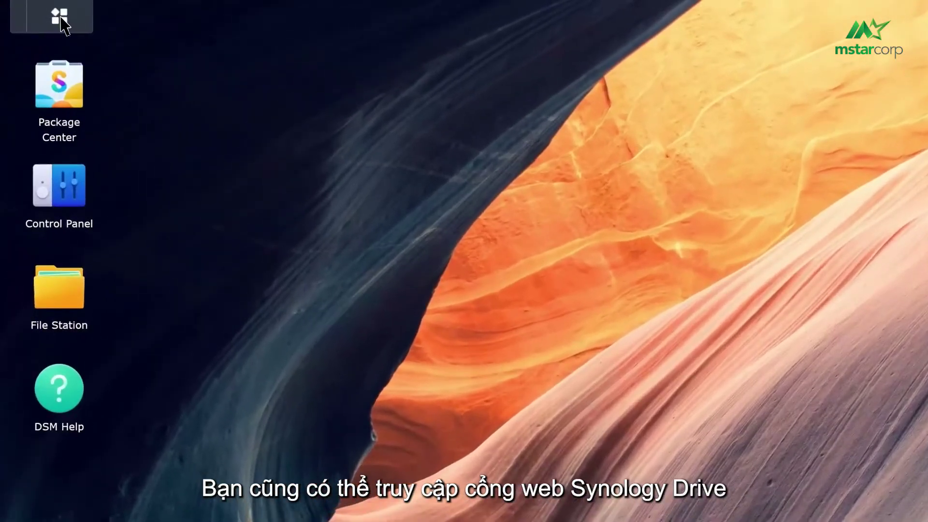
# Download Synology Drive Client for PC from the Drive portal and start its setup
pyautogui.click(43, 11)
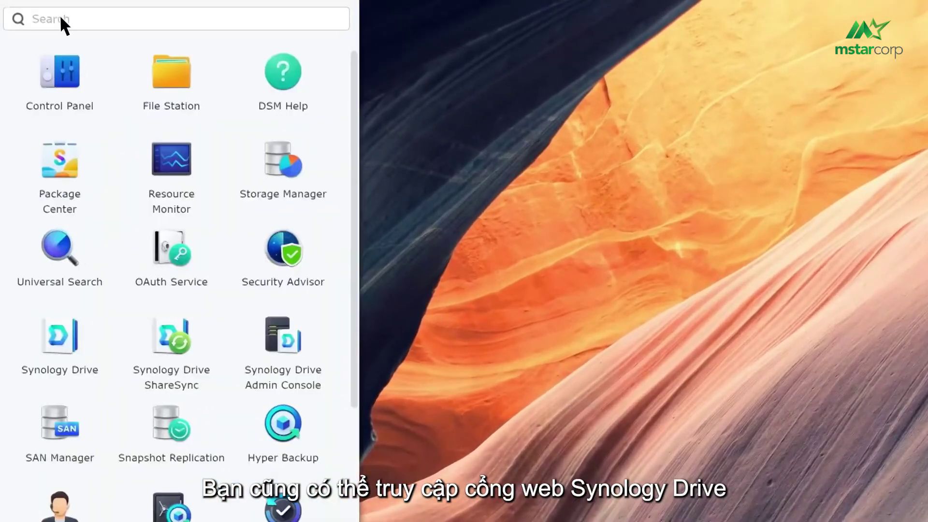
pyautogui.click(70, 338)
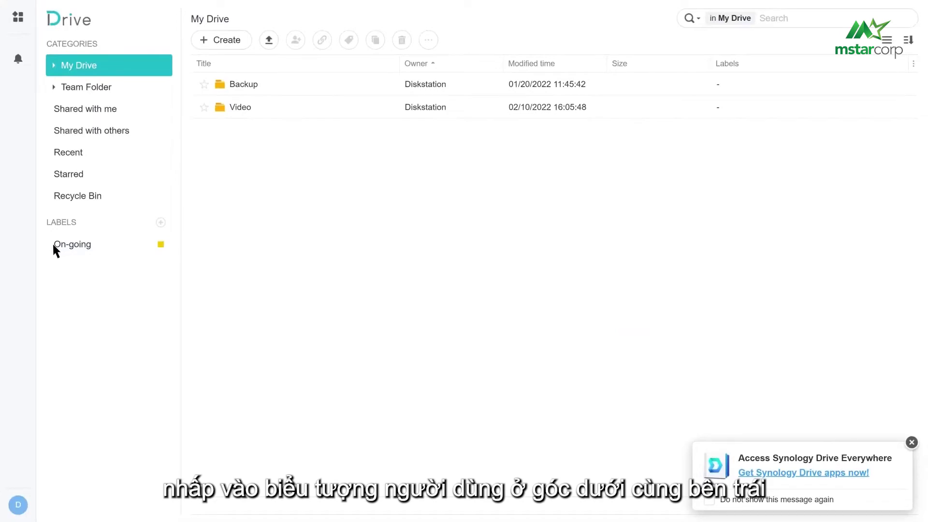
pyautogui.click(18, 505)
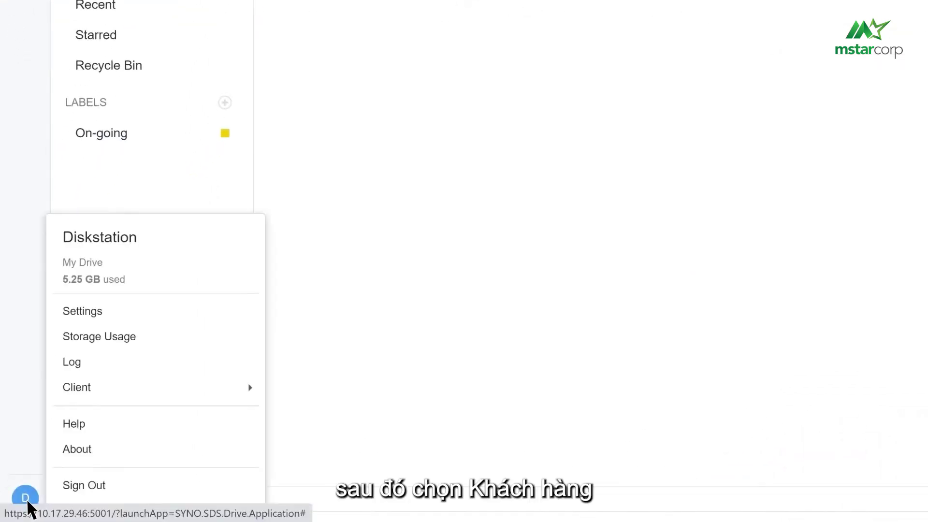
pyautogui.moveTo(147, 387)
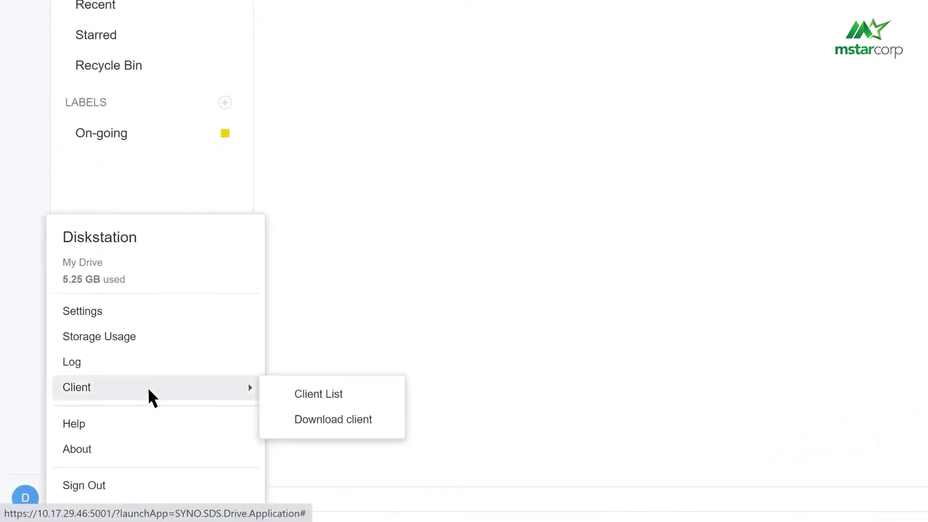
pyautogui.click(289, 419)
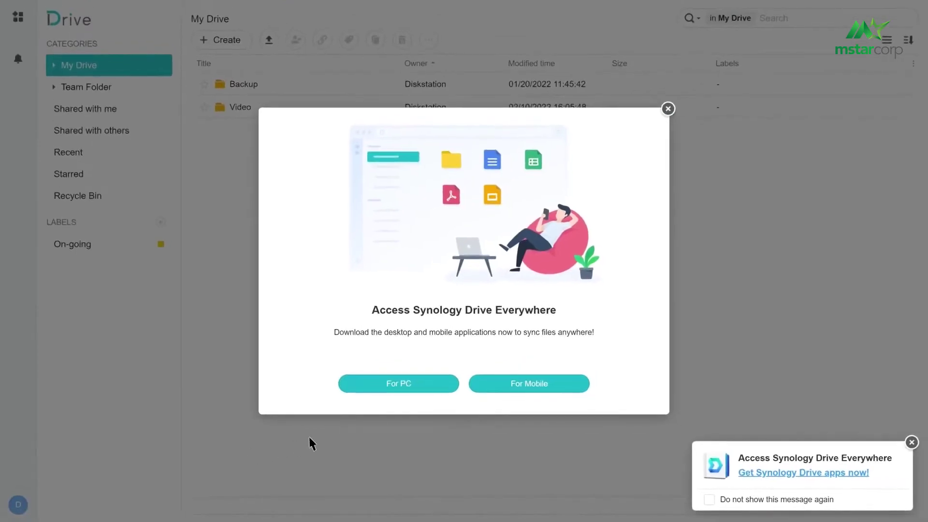
pyautogui.click(419, 389)
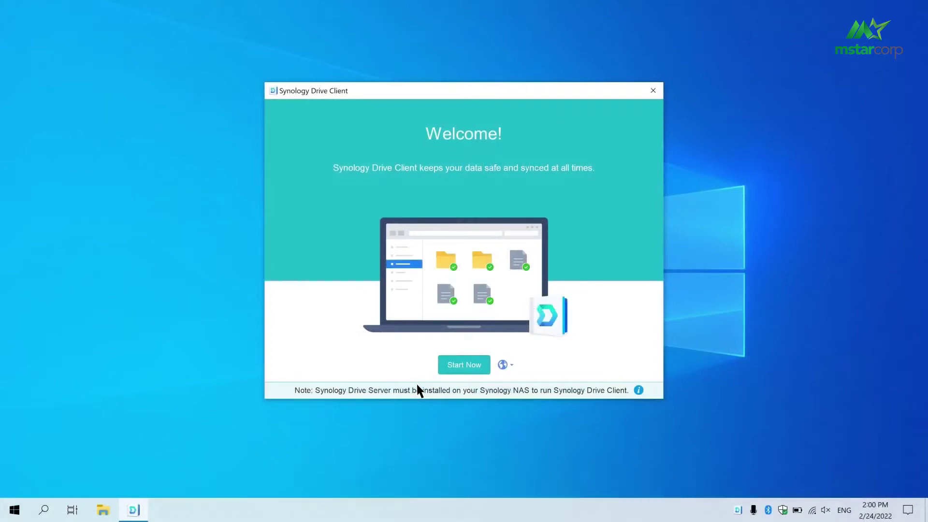
pyautogui.click(465, 366)
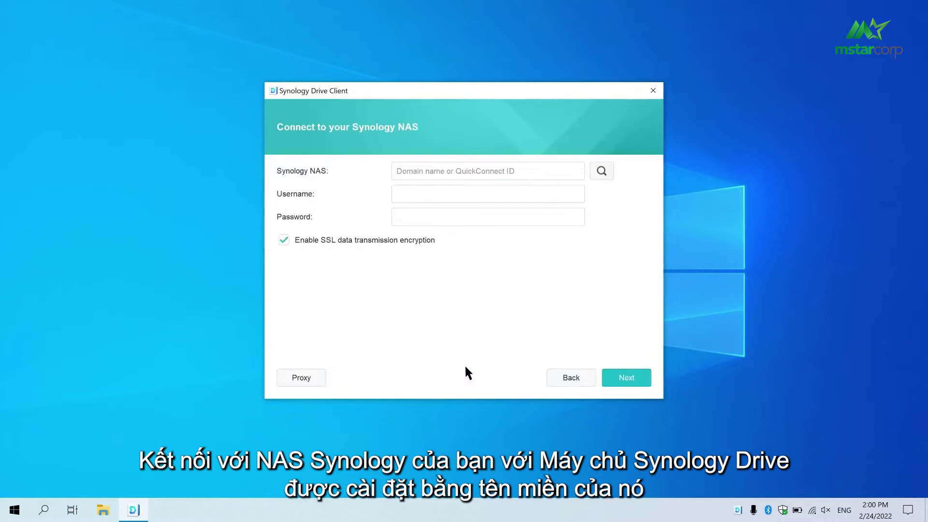
# Connect Drive Client to the NAS at 10.17.29.46 with the account's username and password
pyautogui.write('10.17.29.46')
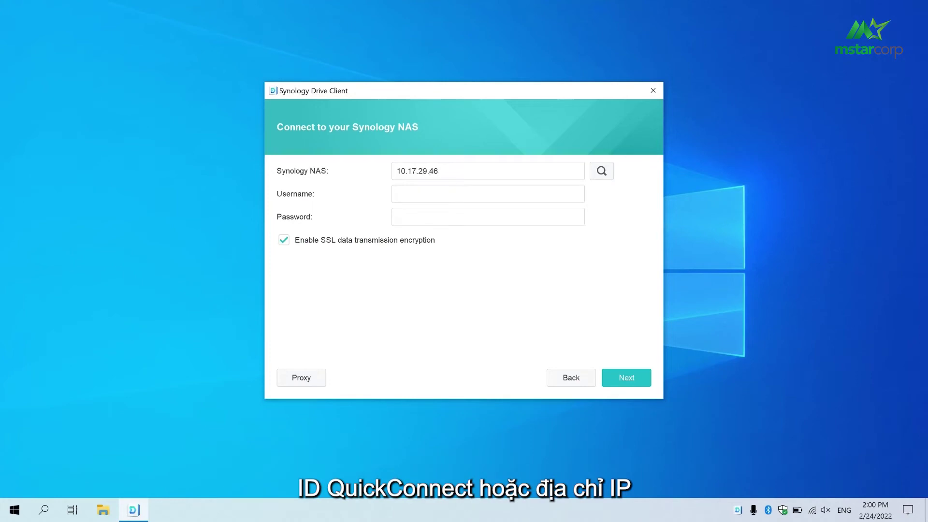
pyautogui.write('Diskstation')
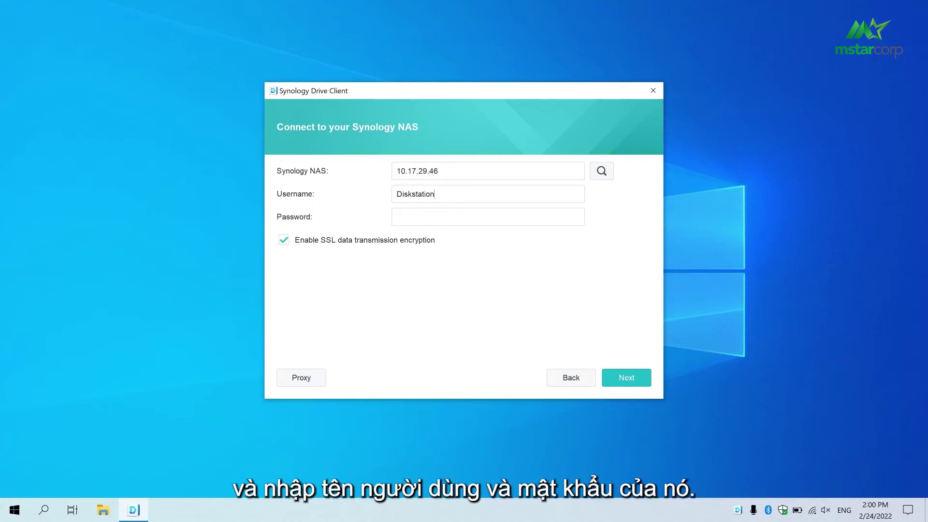
pyautogui.press('Tab')
pyautogui.write('***********')
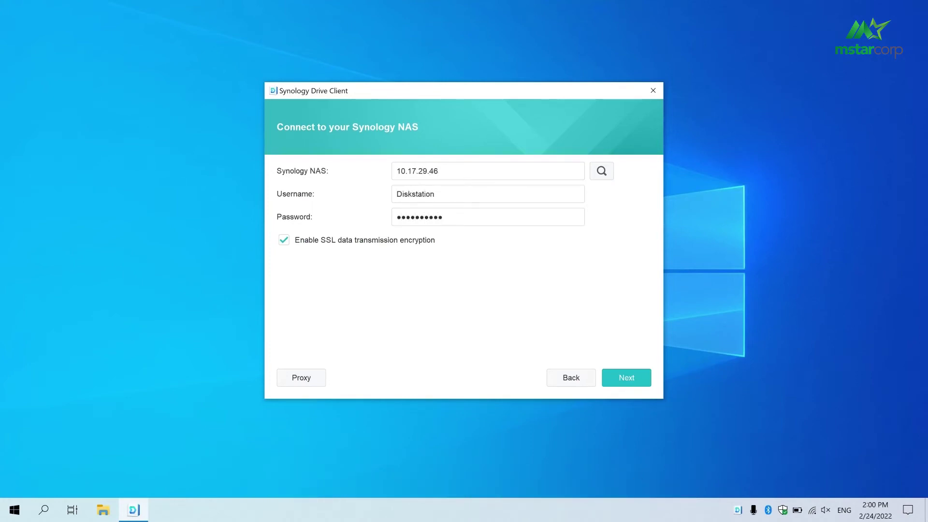
pyautogui.click(630, 377)
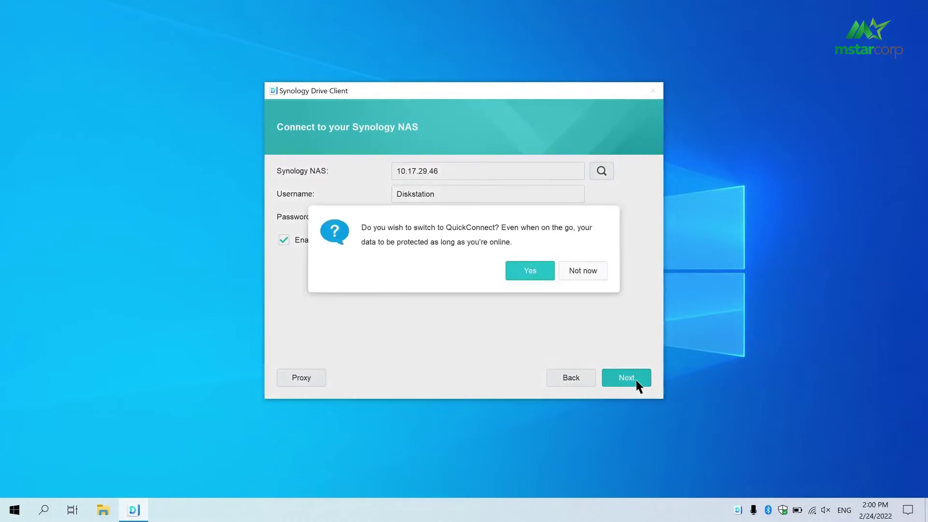
pyautogui.click(541, 272)
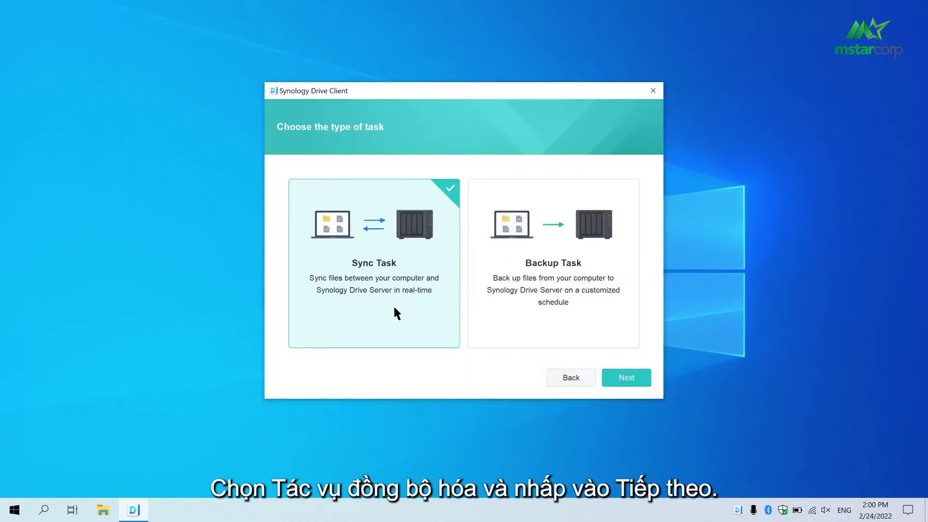
# Create a sync task using the NAS team folder /photo
pyautogui.click(634, 378)
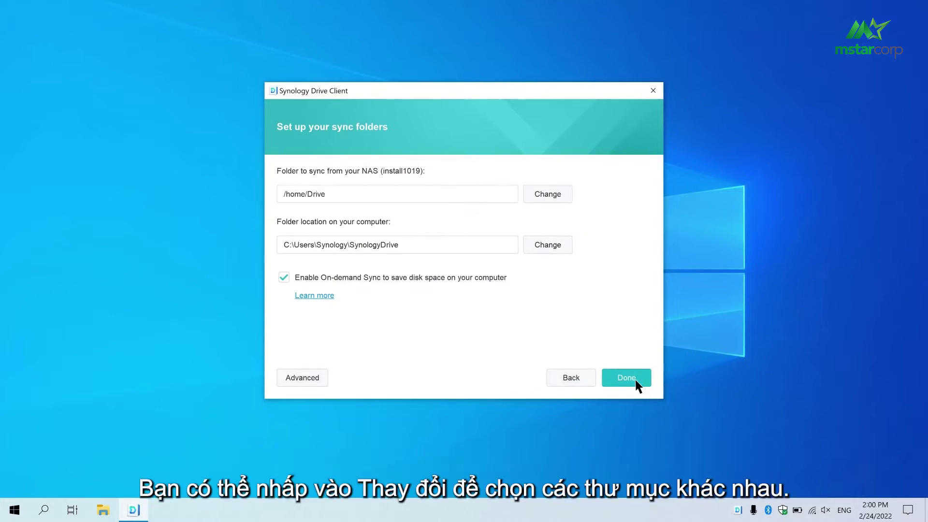
pyautogui.click(549, 194)
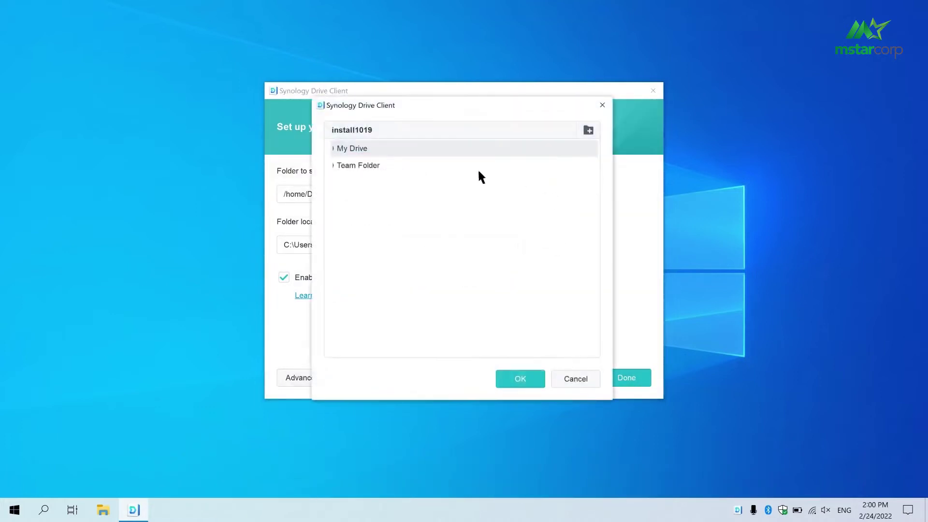
pyautogui.click(474, 186)
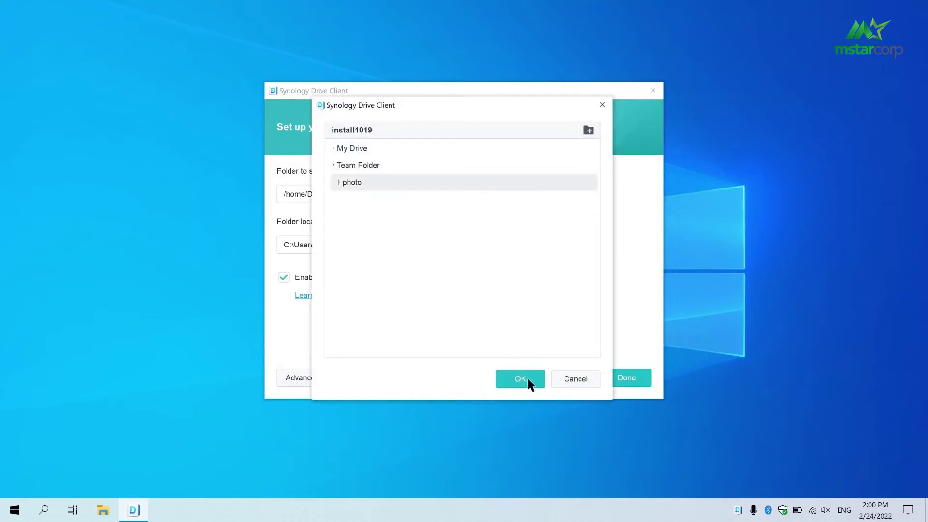
pyautogui.click(528, 380)
# Set the local sync location to the photo folder on the Desktop
pyautogui.click(550, 252)
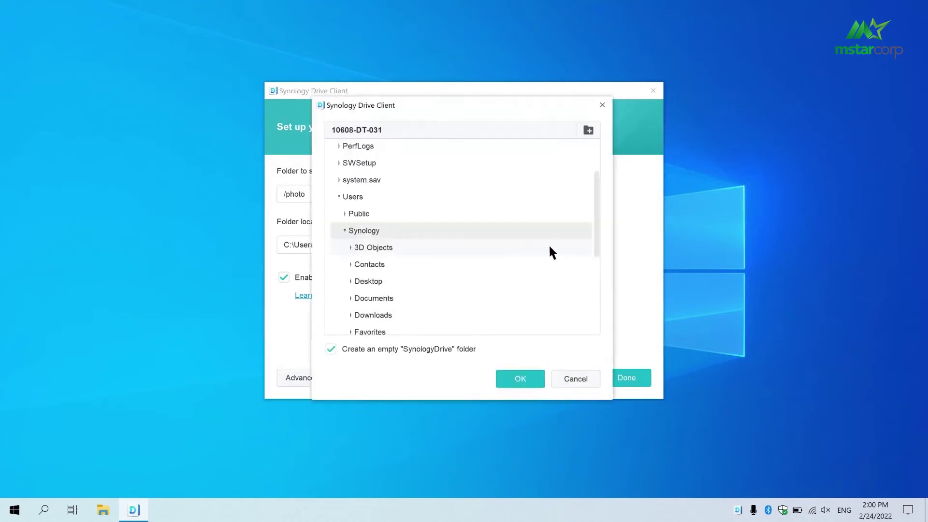
pyautogui.click(518, 282)
pyautogui.click(517, 298)
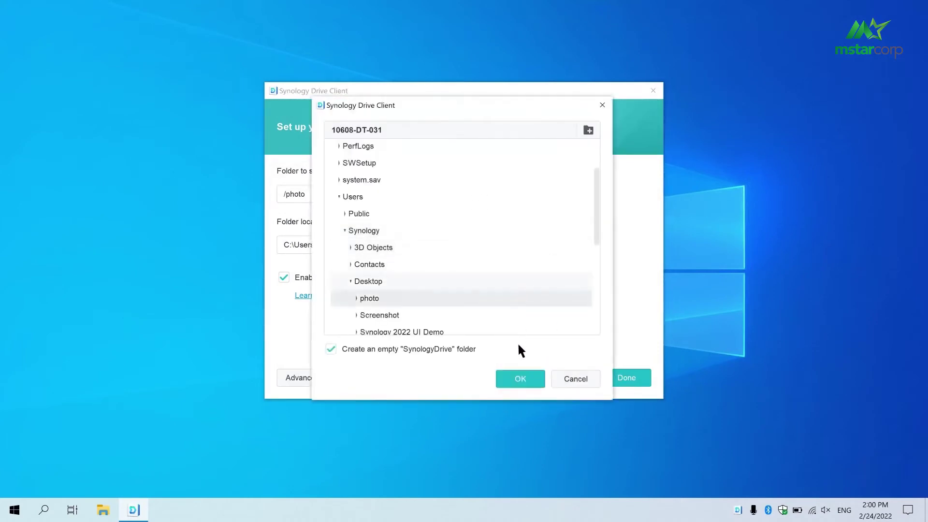
pyautogui.click(518, 379)
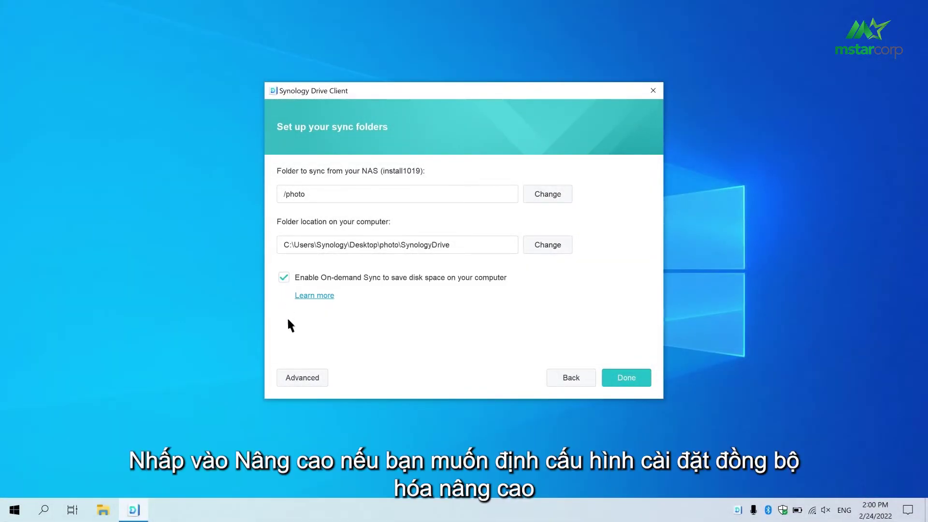
# Review the File Filter and Sync Mode advanced settings without changes, then finish the sync task
pyautogui.click(303, 378)
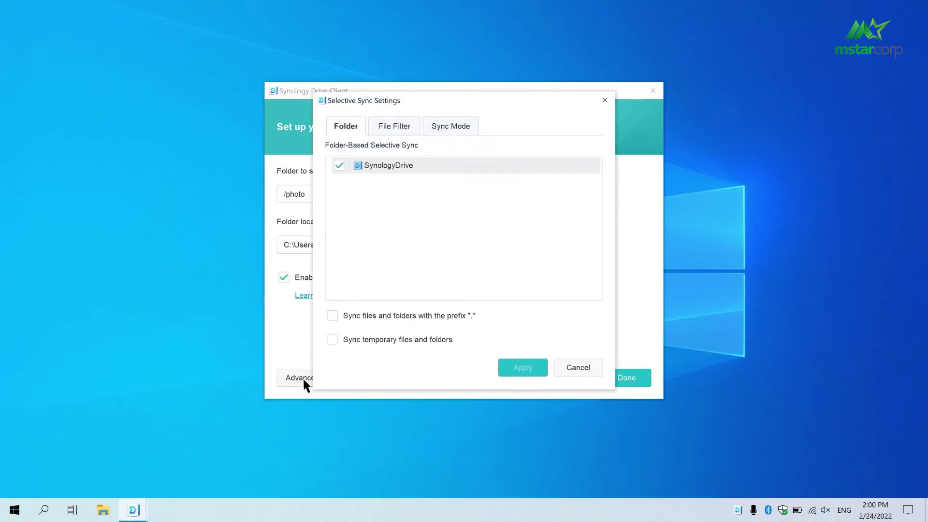
pyautogui.click(394, 127)
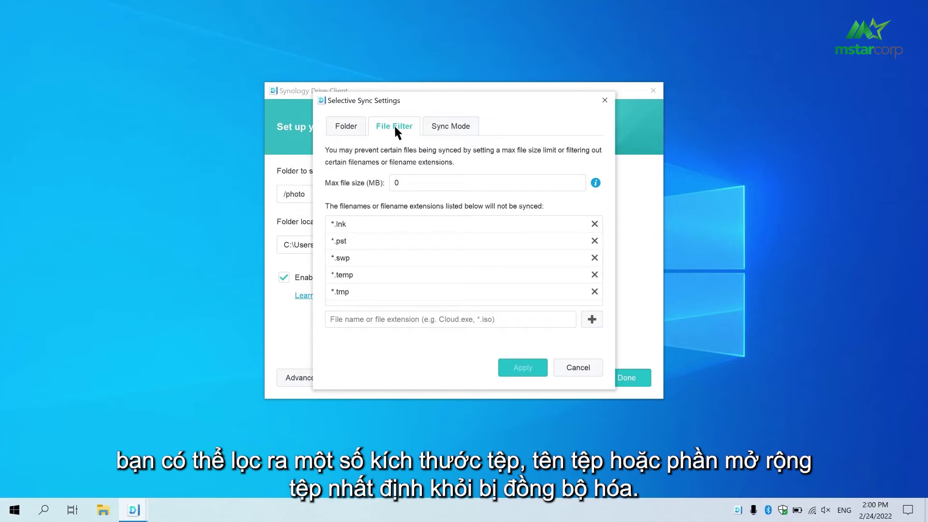
pyautogui.click(450, 128)
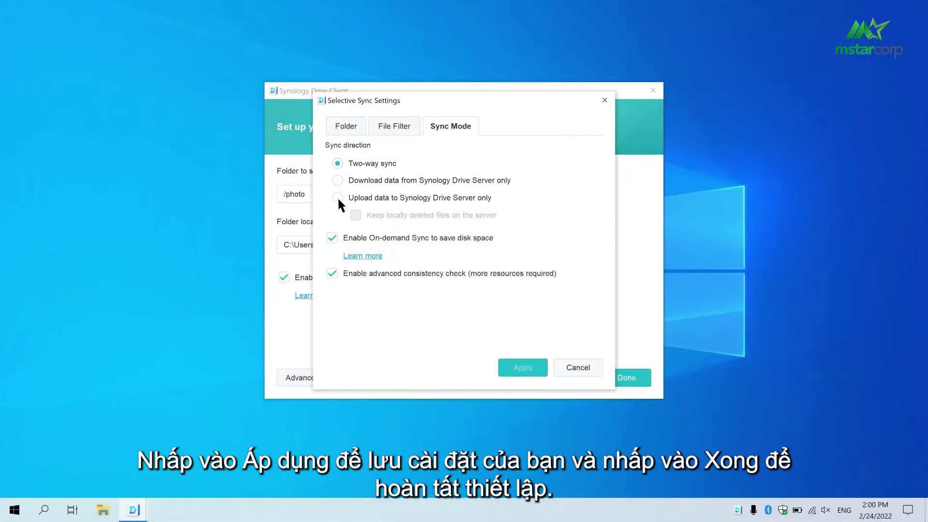
pyautogui.click(578, 368)
pyautogui.click(629, 379)
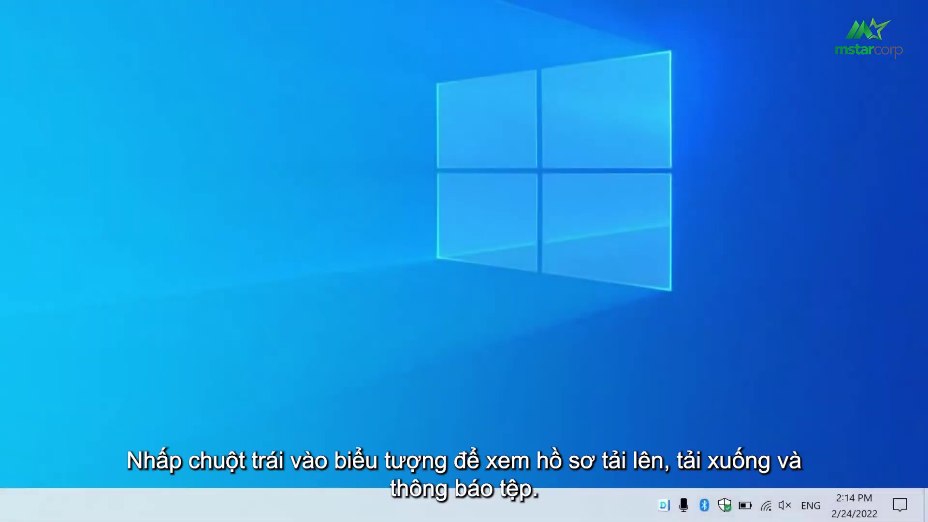
# Confirm in the status panel and client window that the photo sync task is Up-to-date, then open the local folder
pyautogui.click(664, 505)
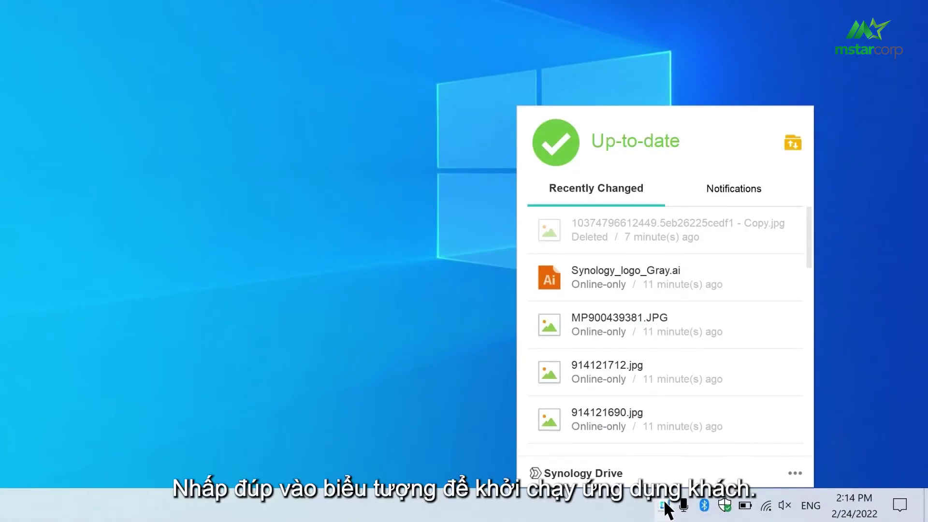
pyautogui.doubleClick(665, 506)
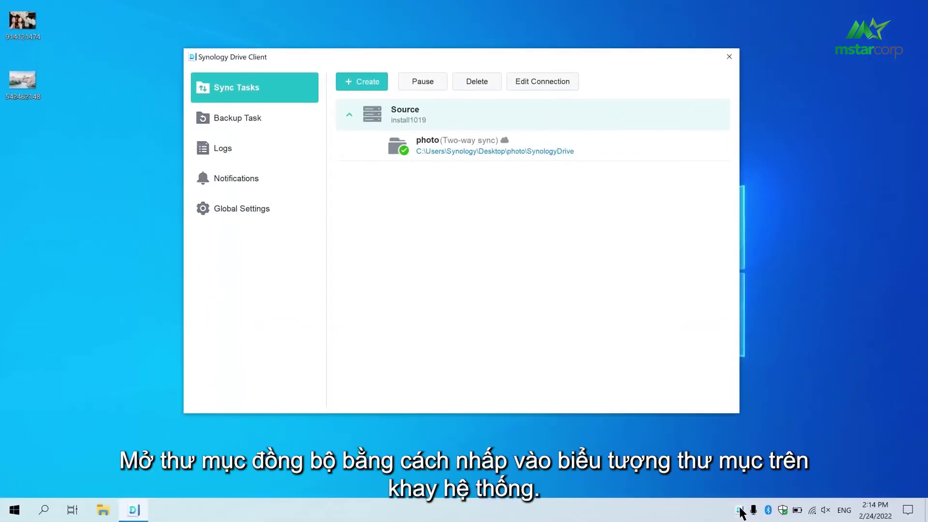
pyautogui.click(740, 511)
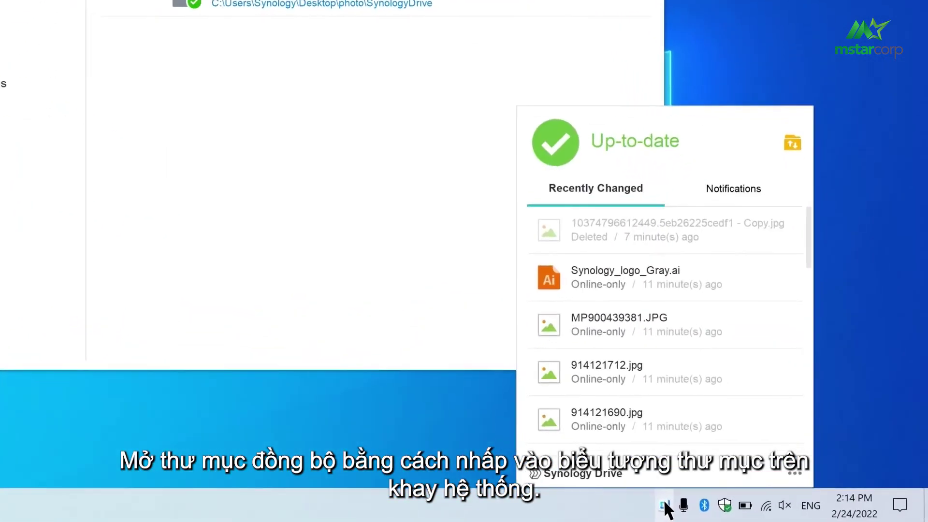
pyautogui.click(792, 143)
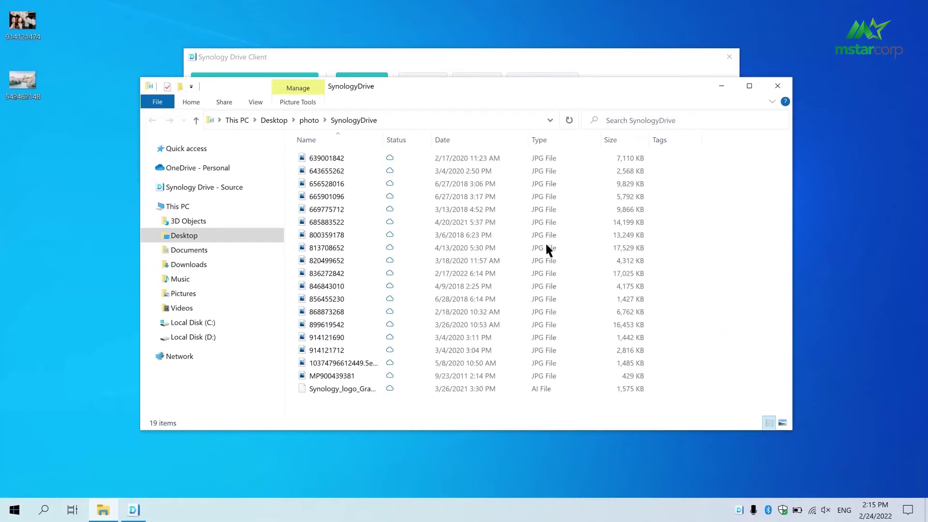
# Move the two desktop photos into SynologyDrive and get a sharing link for 656528016
pyautogui.moveTo(56, 119); pyautogui.dragTo(379, 184)
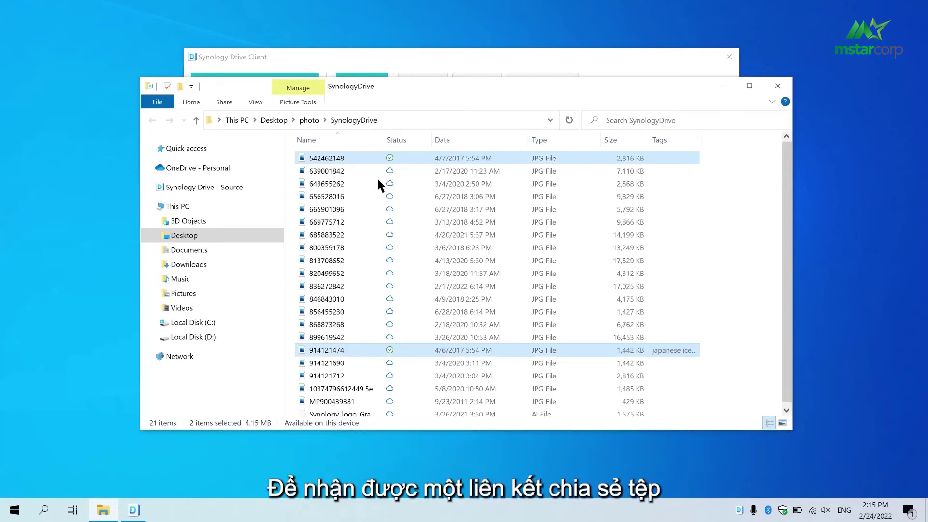
pyautogui.rightClick(366, 195)
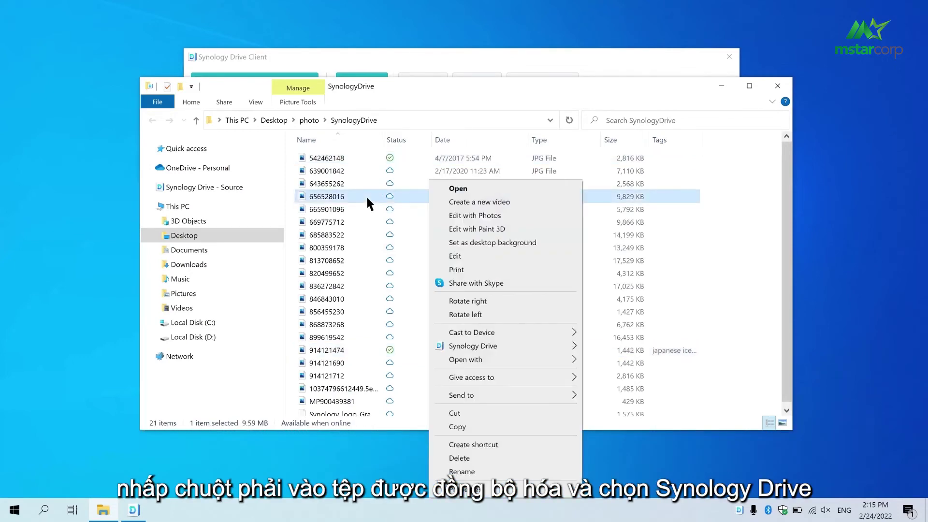
pyautogui.moveTo(505, 345)
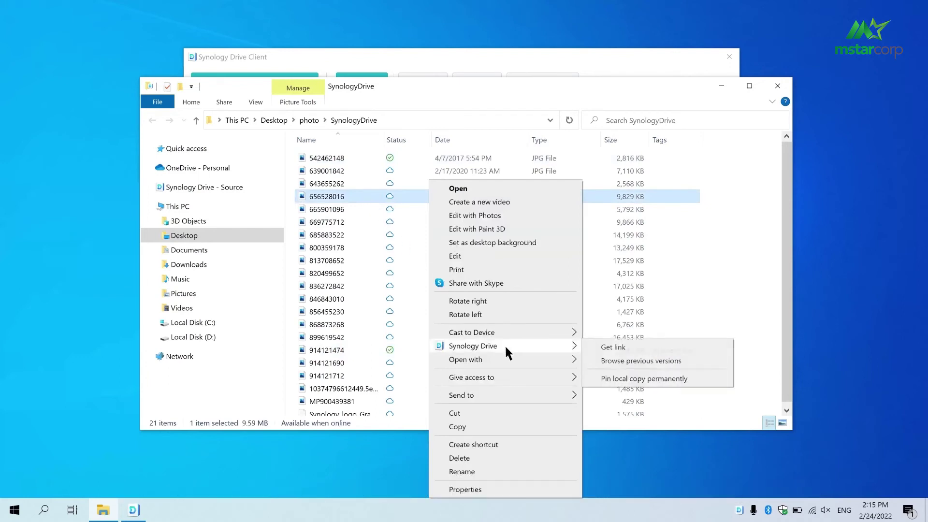
pyautogui.click(631, 346)
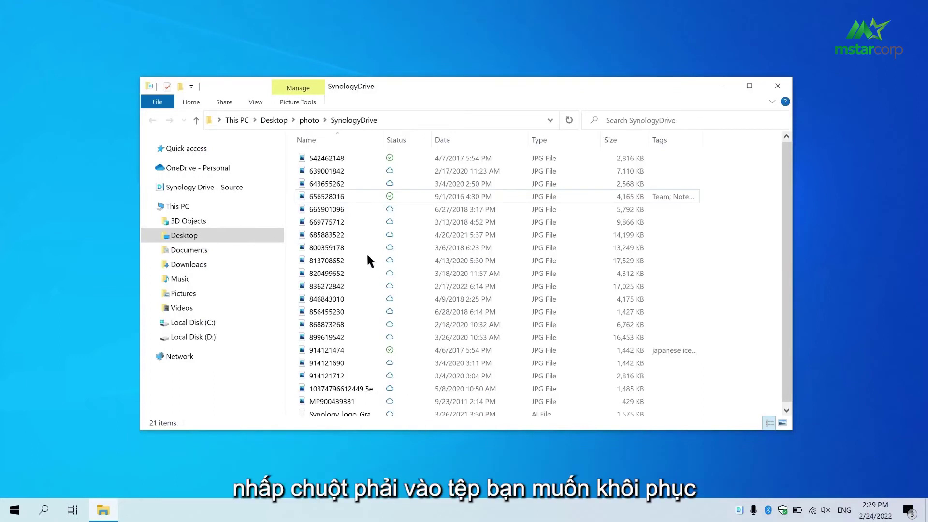
# Save the third listed version (2/24/2022 14:19:20) of 656528016.jpg to the Desktop via Browse previous versions
pyautogui.rightClick(359, 195)
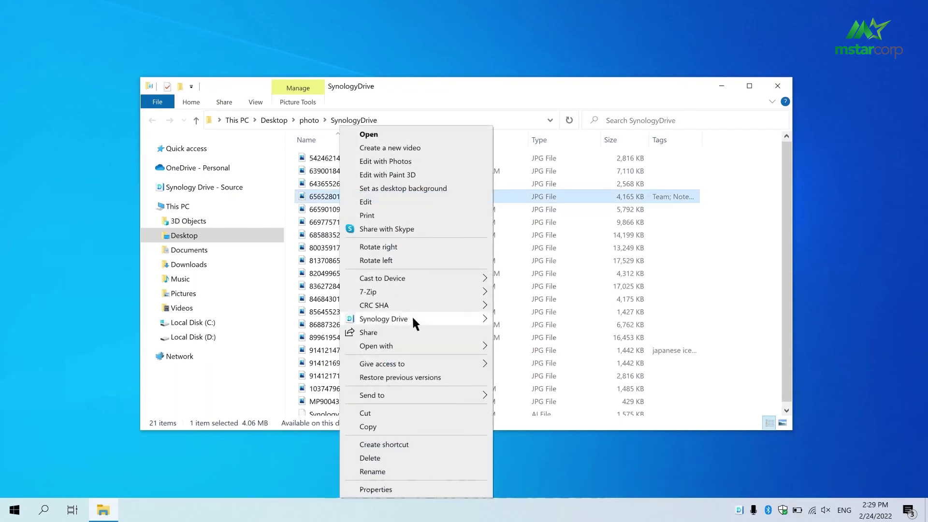
pyautogui.moveTo(414, 319)
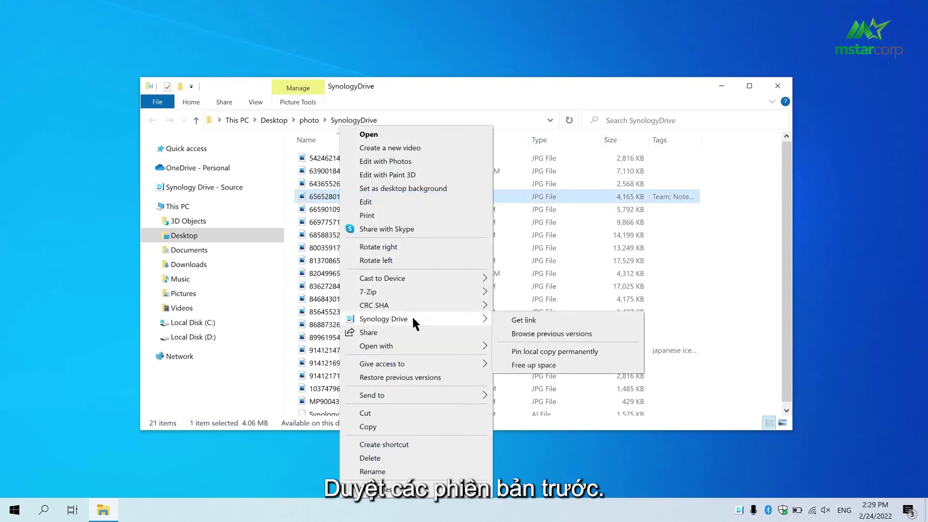
pyautogui.click(507, 333)
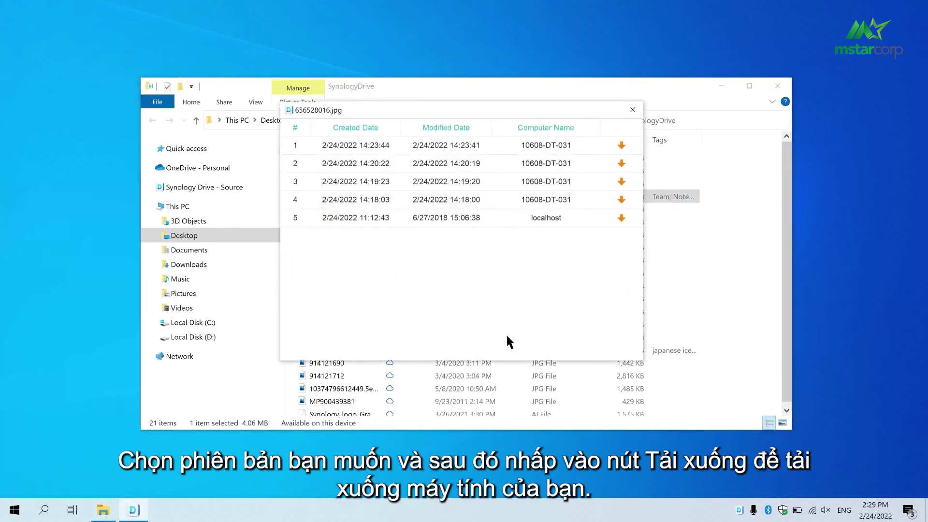
pyautogui.click(628, 186)
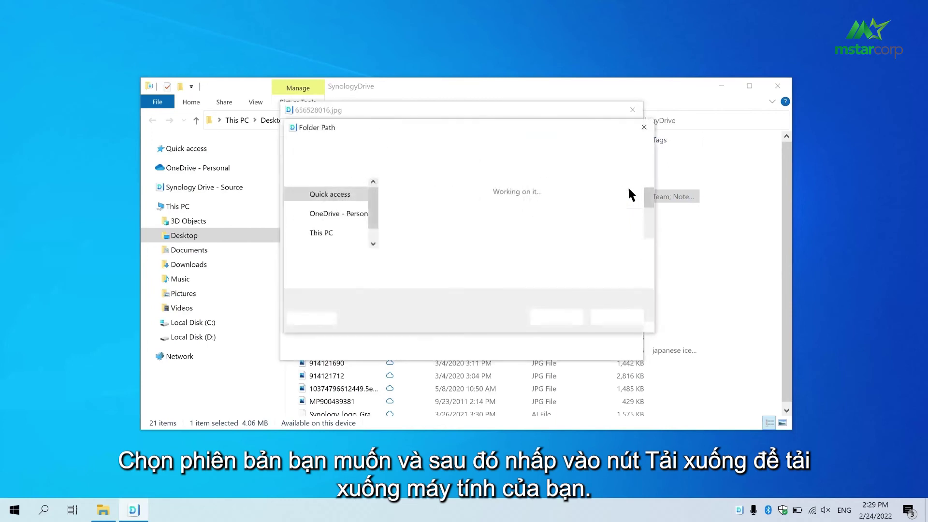
pyautogui.click(345, 223)
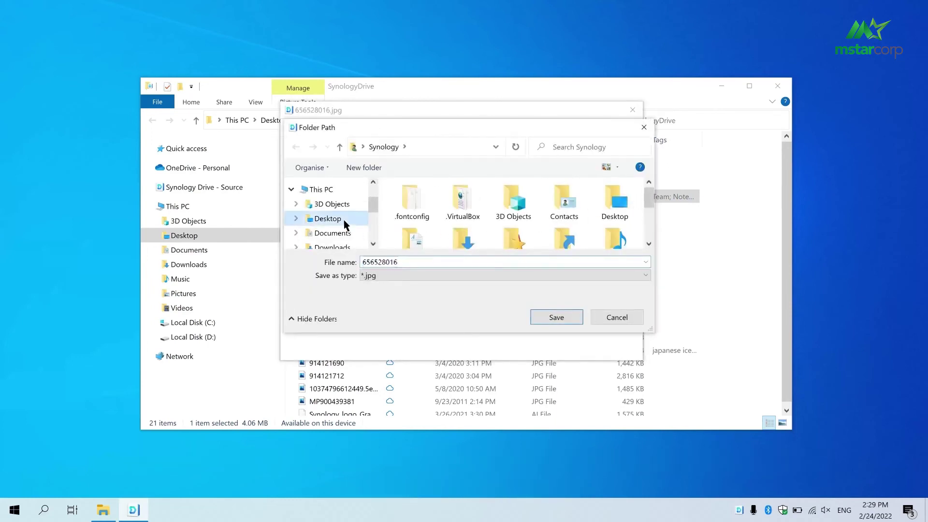
pyautogui.click(556, 318)
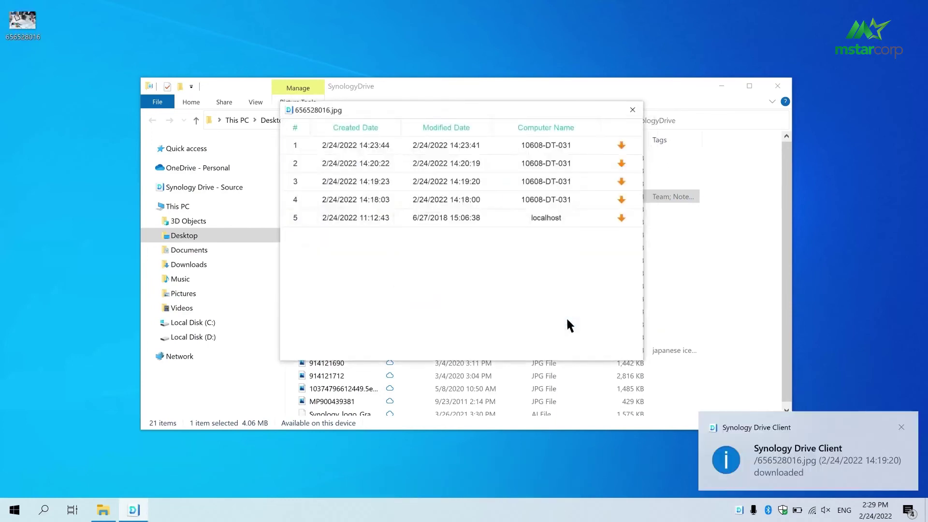